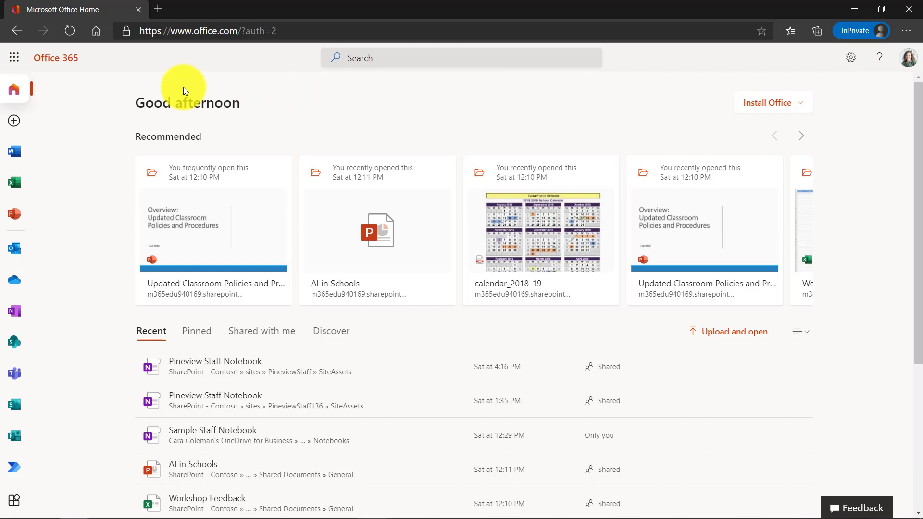
# - Open the Office 365 app launcher to list the available apps, including Power Automate
pyautogui.click(13, 61)
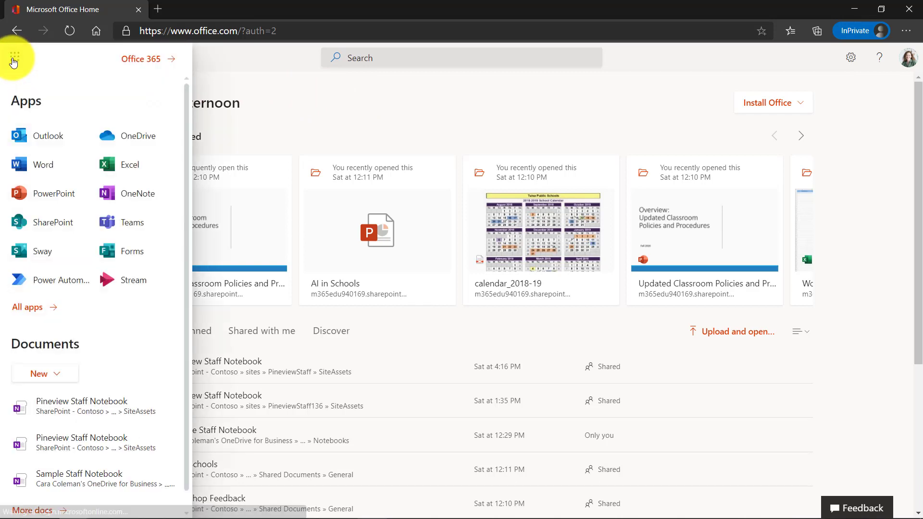
# - Launch Power Automate and browse the featured templates and popular services on its home page
pyautogui.click(47, 284)
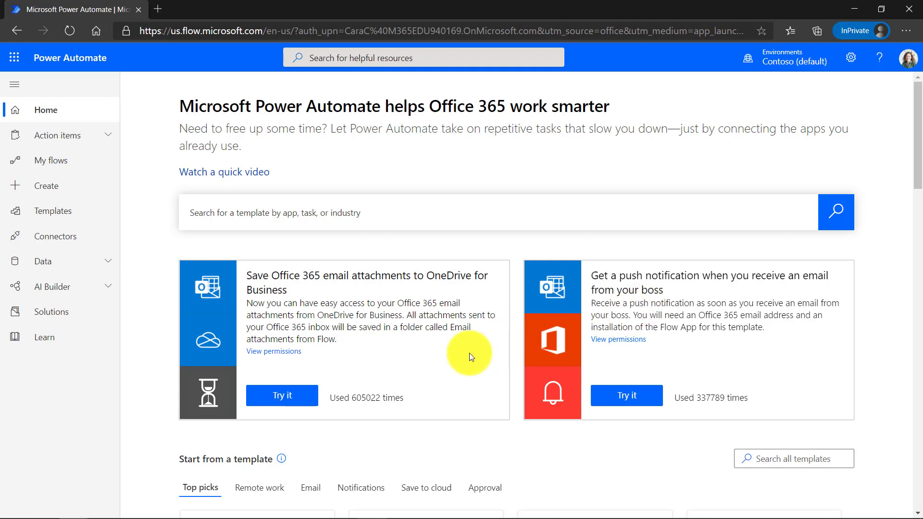
pyautogui.scroll(-5, 407, 373)
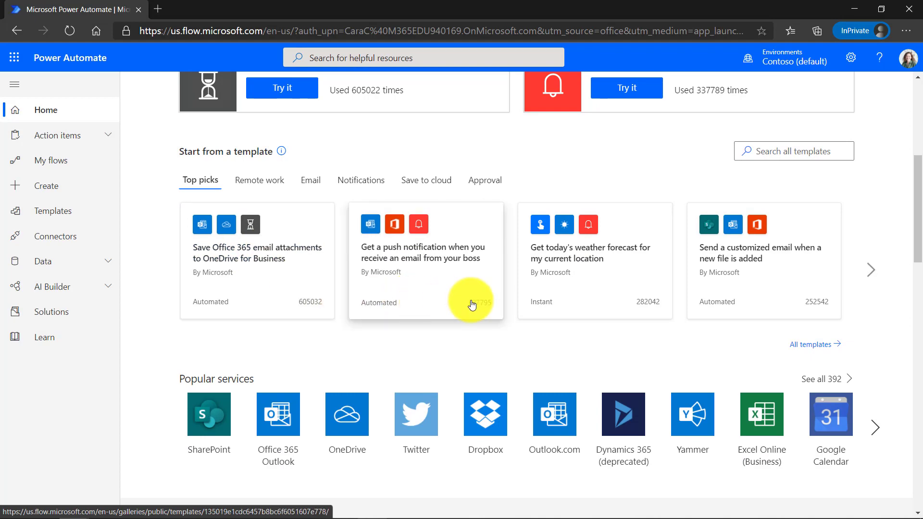
pyautogui.scroll(4, 542, 168)
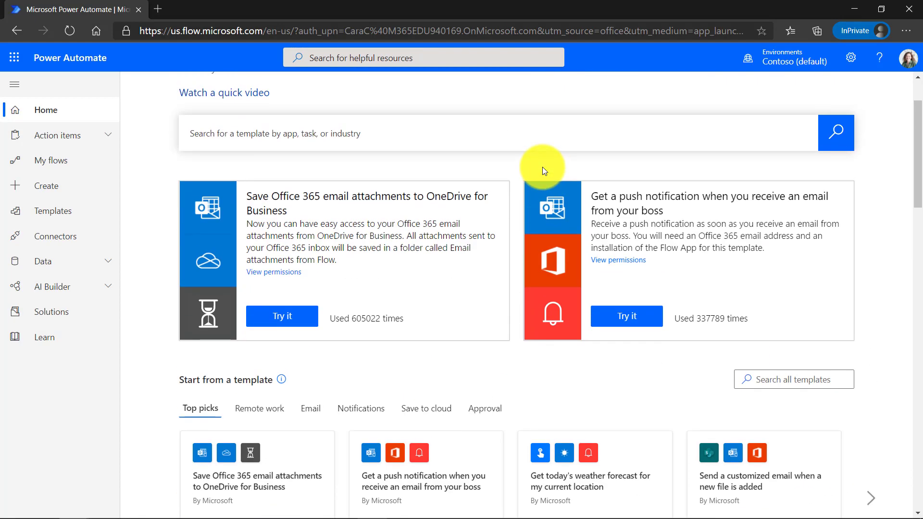
pyautogui.scroll(2, 542, 168)
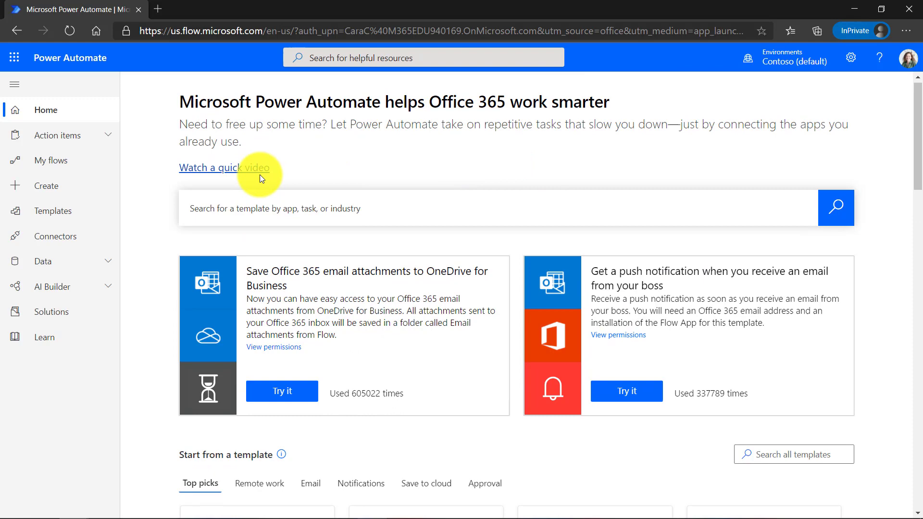
# - From the Templates gallery, open 'Save Office 365 email attachments to OneDrive for Business'
pyautogui.click(54, 214)
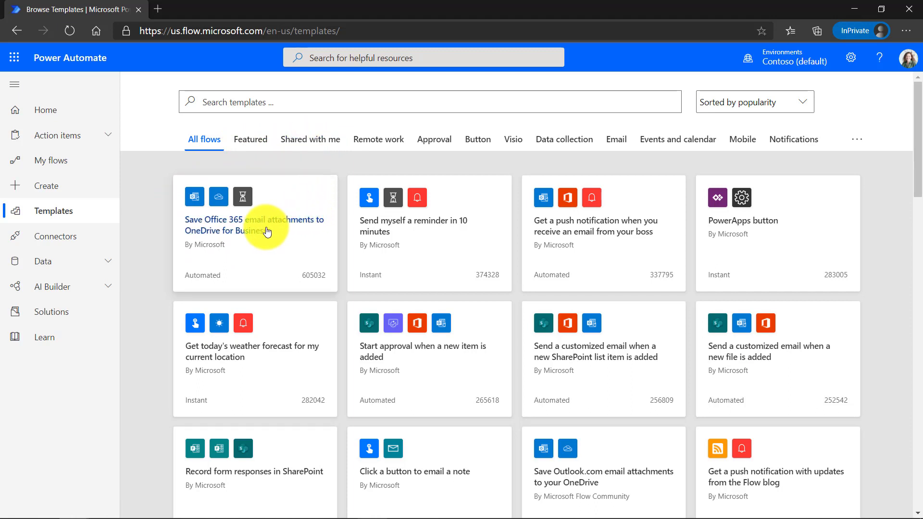
pyautogui.click(298, 229)
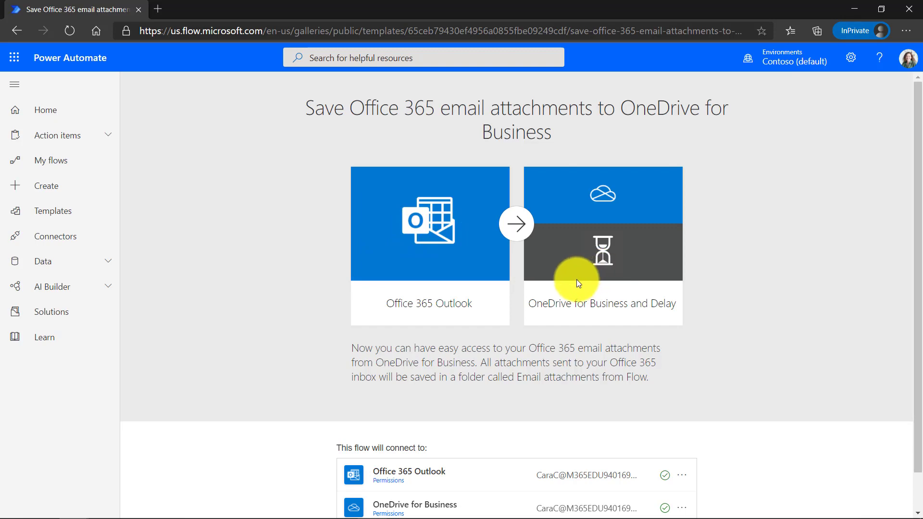
pyautogui.scroll(-1, 576, 279)
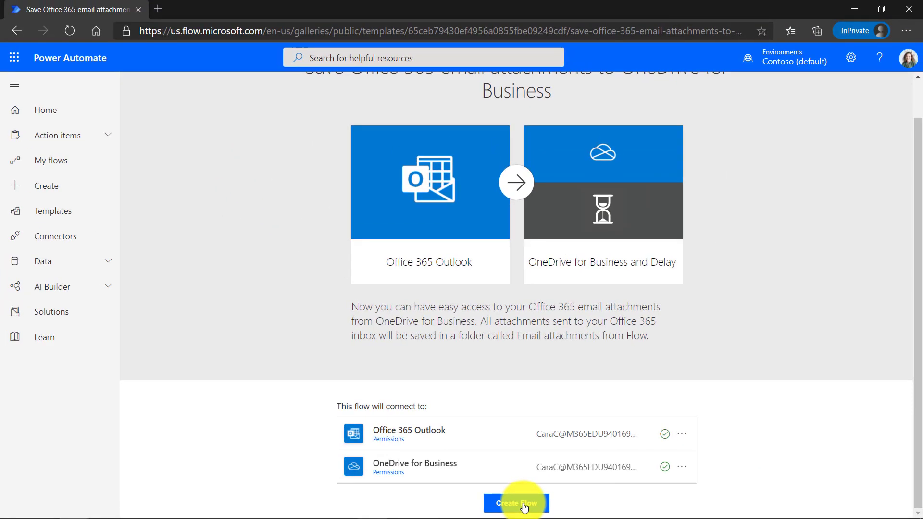
# - Create the flow 'Save Office 365 email attachments to OneDrive for Business - 2' from the template
pyautogui.click(517, 498)
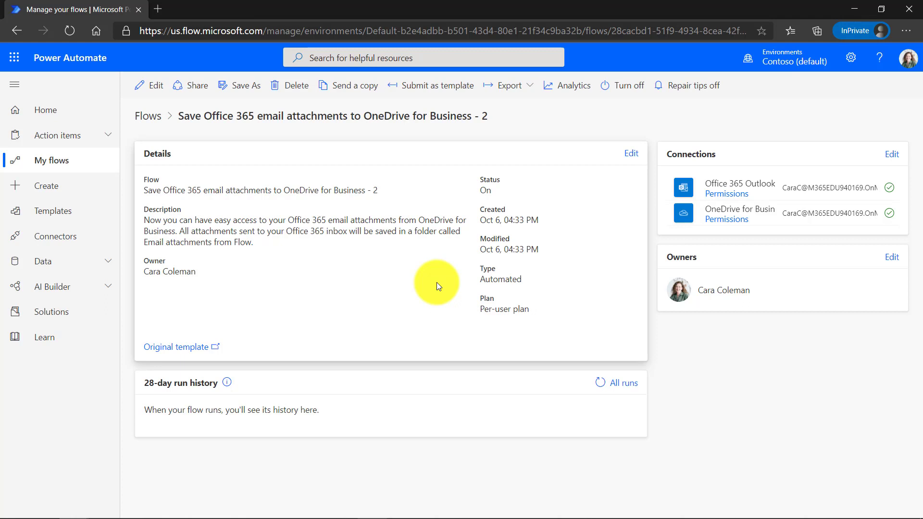
# - In Outlook, email yourself a message titled 'Flow test' with Geography.docx attached
pyautogui.click(151, 7)
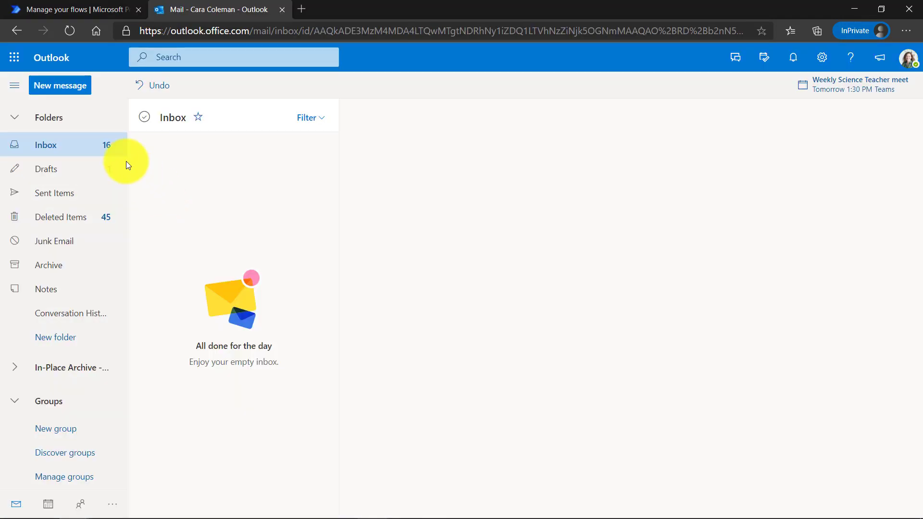
pyautogui.hotkey('ctrl', 'a')
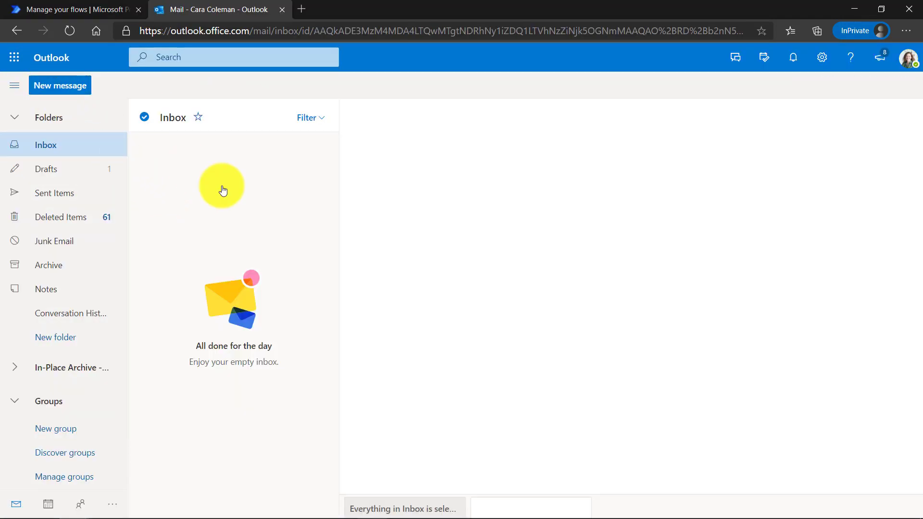
pyautogui.write('ncal')
pyautogui.press('Return')
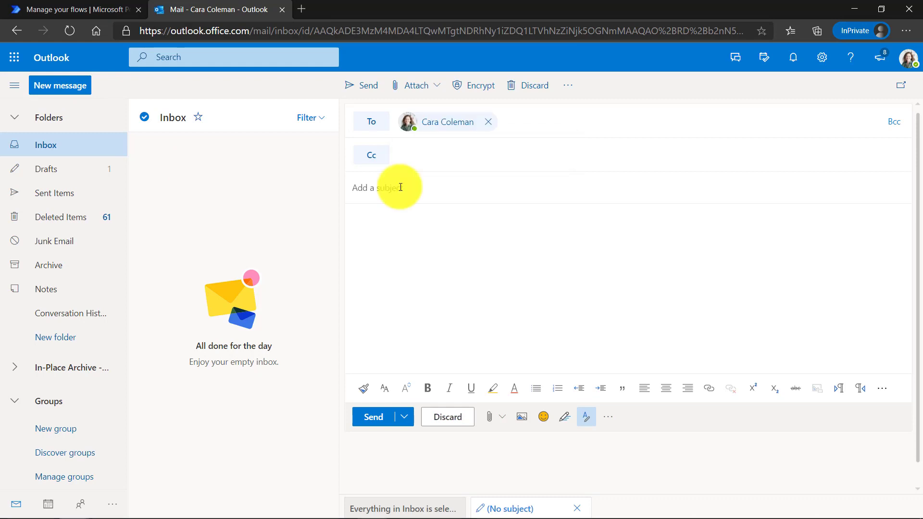
pyautogui.write('Flow test')
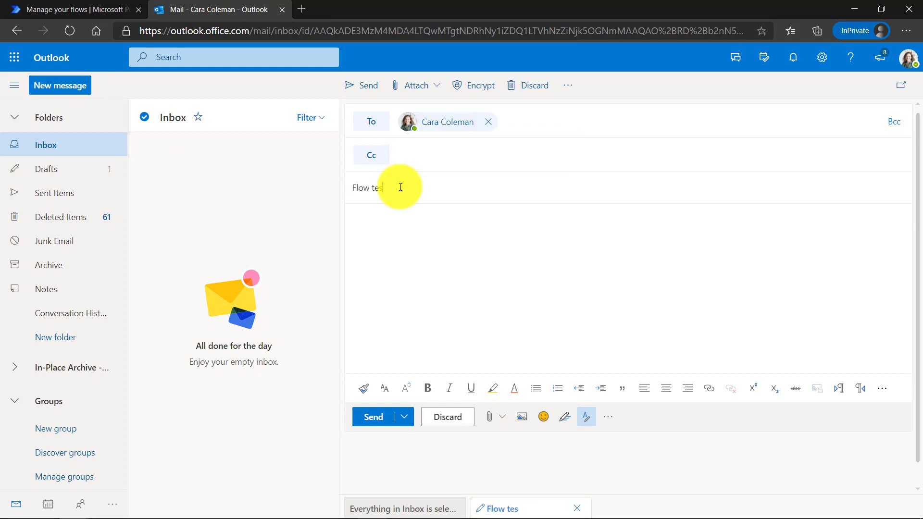
pyautogui.click(508, 426)
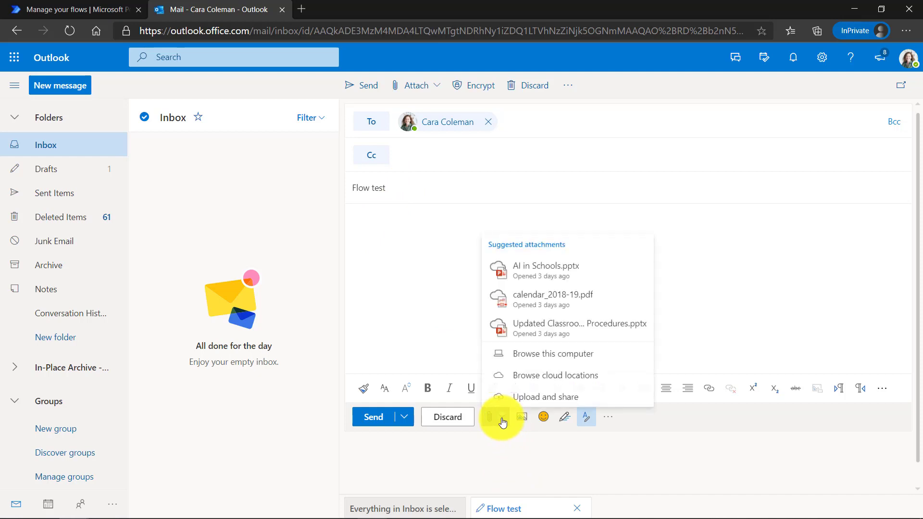
pyautogui.click(537, 397)
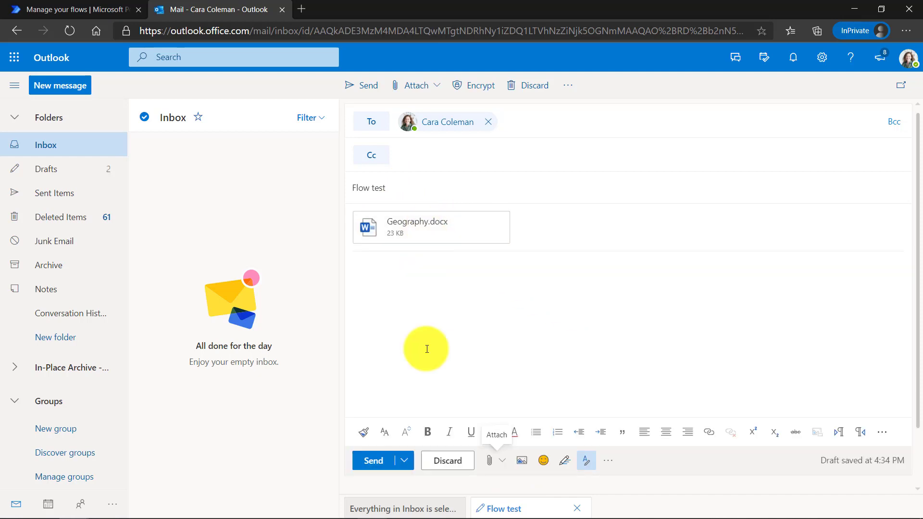
pyautogui.click(370, 461)
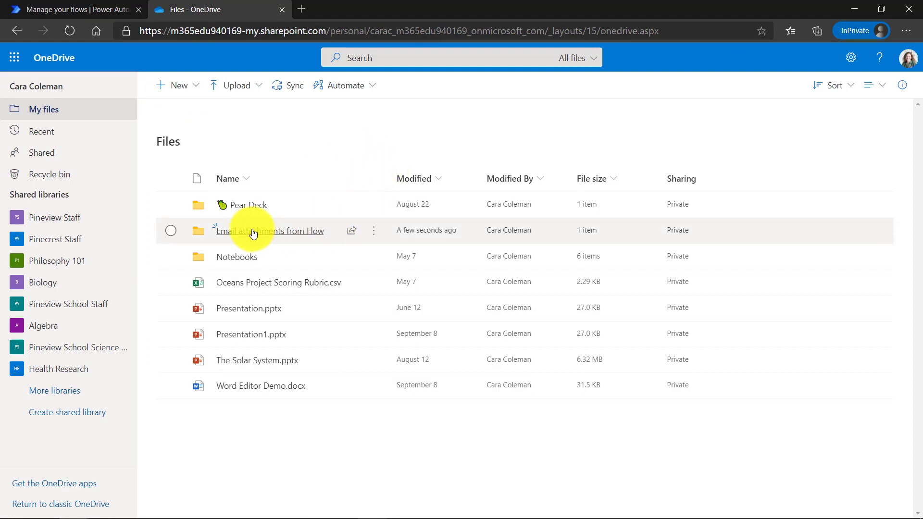
# - Verify Geography.docx is in OneDrive's 'Email attachments from Flow' folder, then go back to Power Automate
pyautogui.click(294, 235)
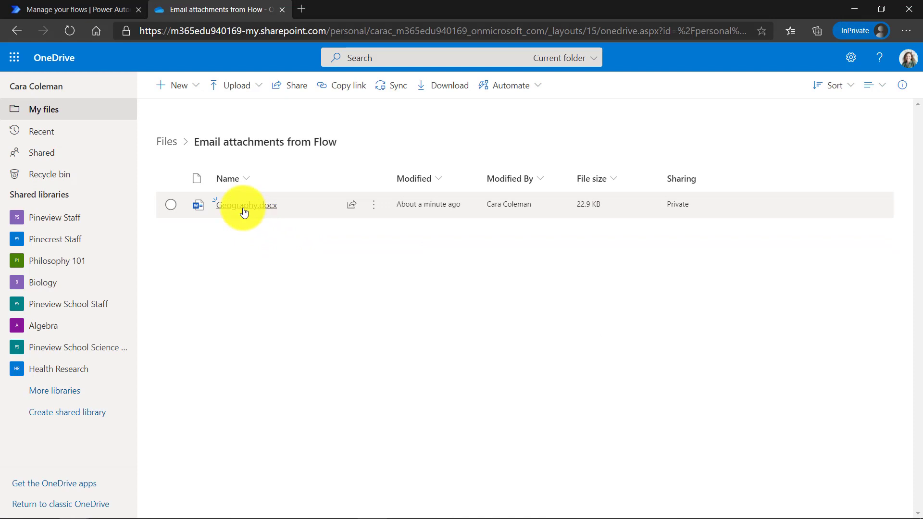
pyautogui.click(166, 144)
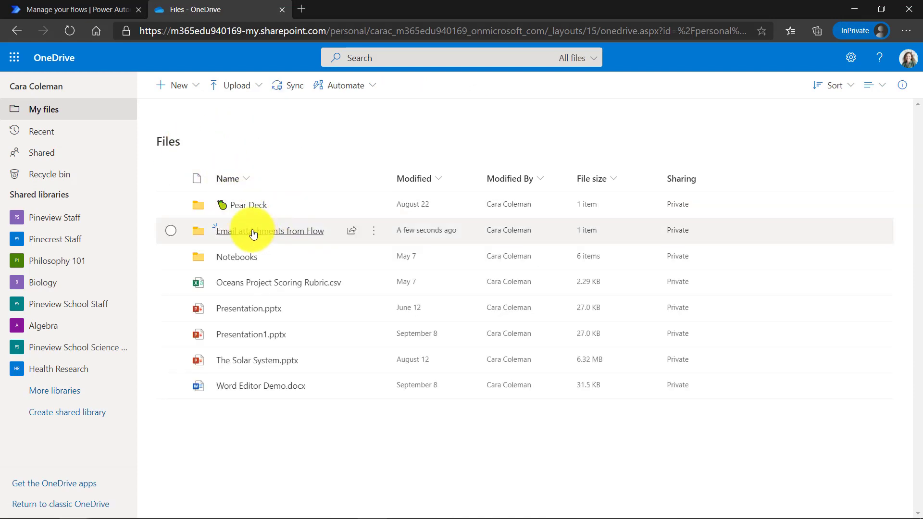
pyautogui.click(85, 10)
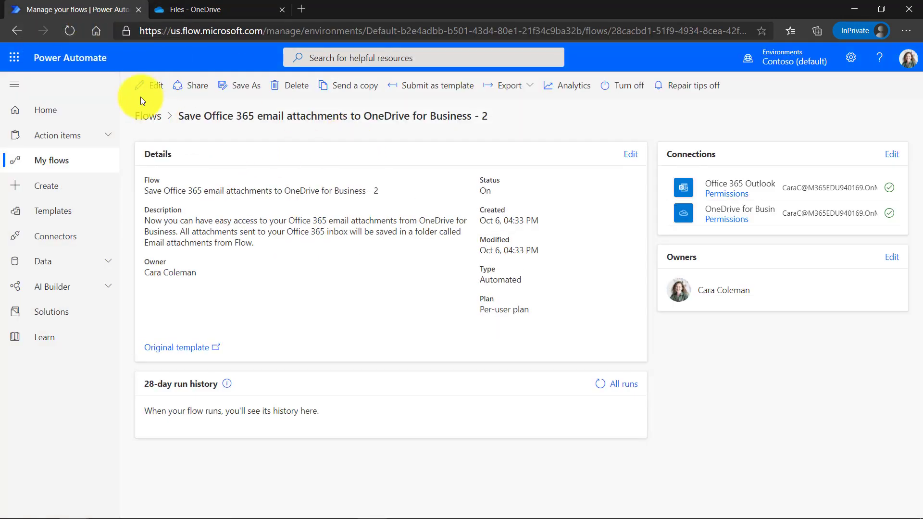
# - Go from My flows to the Connectors page and scroll down to the All connectors grid
pyautogui.click(58, 159)
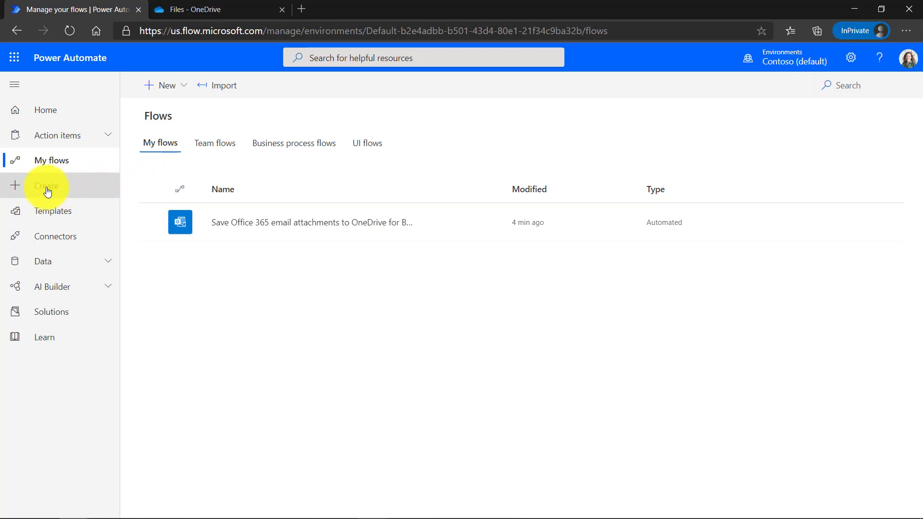
pyautogui.click(53, 237)
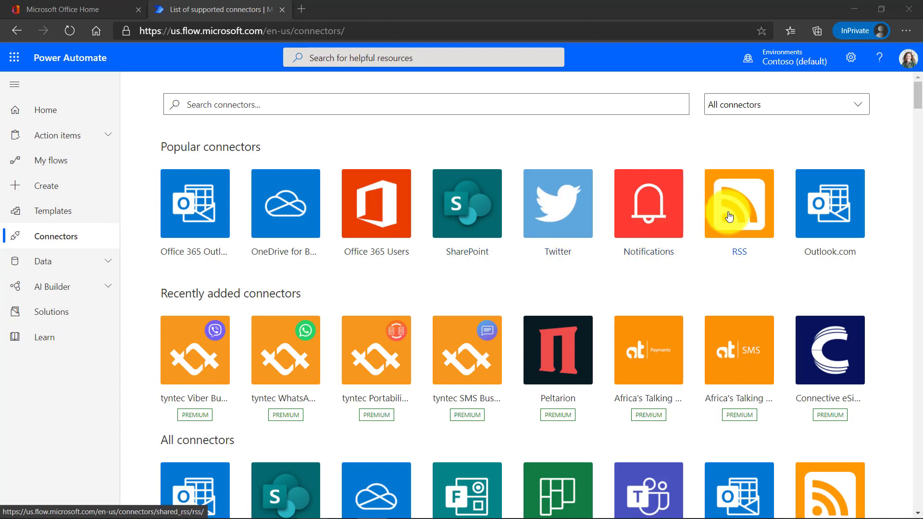
pyautogui.scroll(-3, 521, 267)
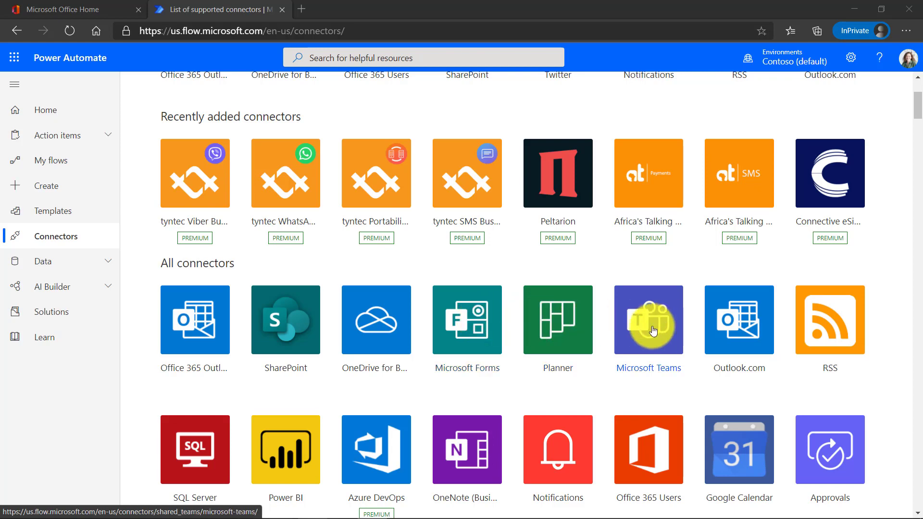
# - Open the Microsoft Teams connector and browse its templates, triggers and actions
pyautogui.click(642, 376)
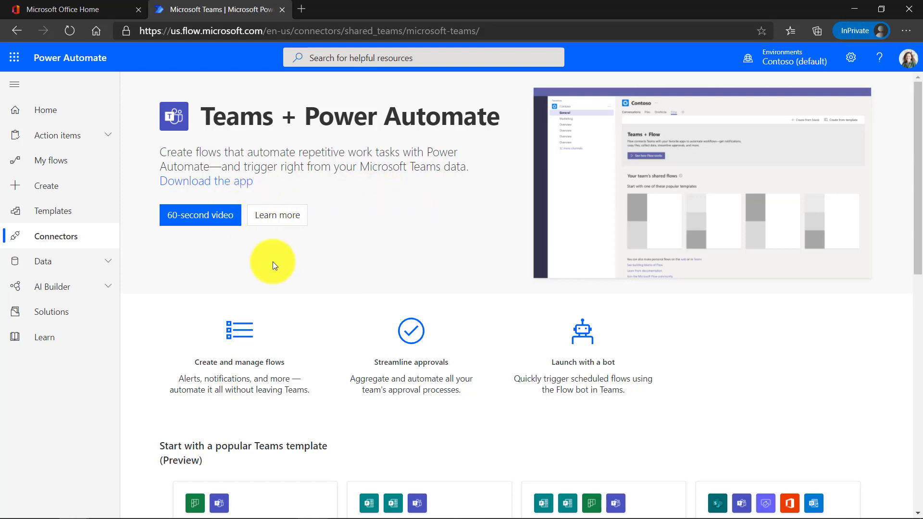
pyautogui.scroll(-4, 312, 298)
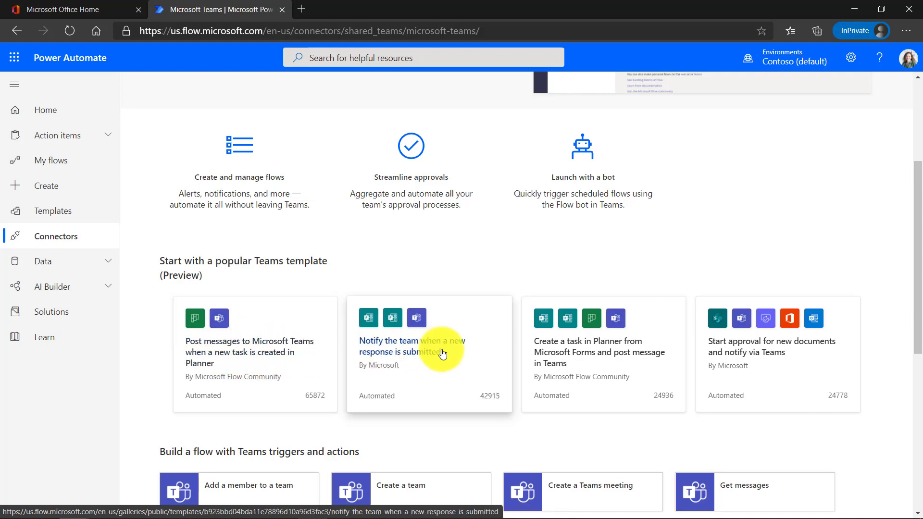
pyautogui.scroll(-3, 567, 351)
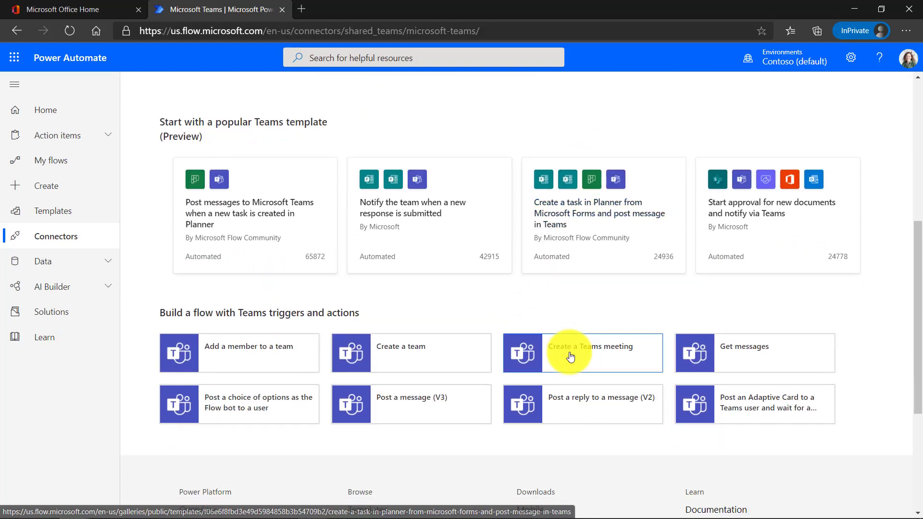
pyautogui.scroll(6, 571, 355)
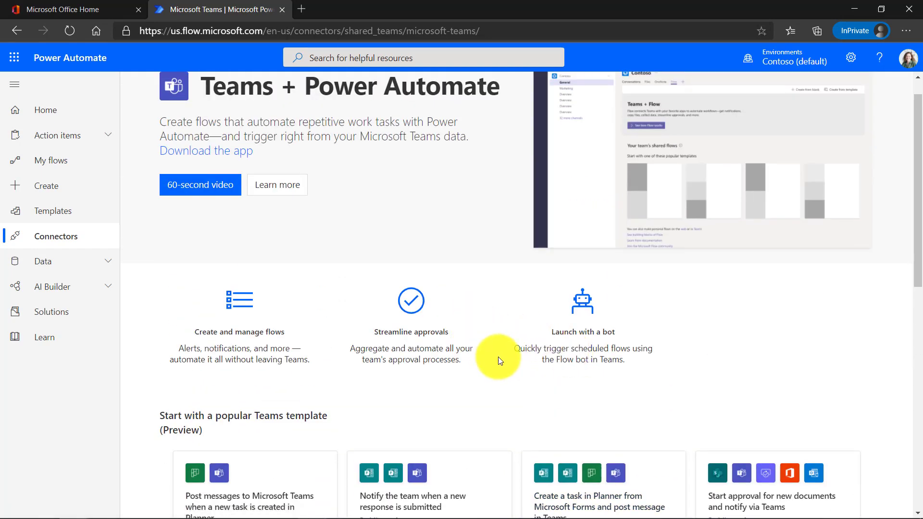
pyautogui.scroll(1, 498, 356)
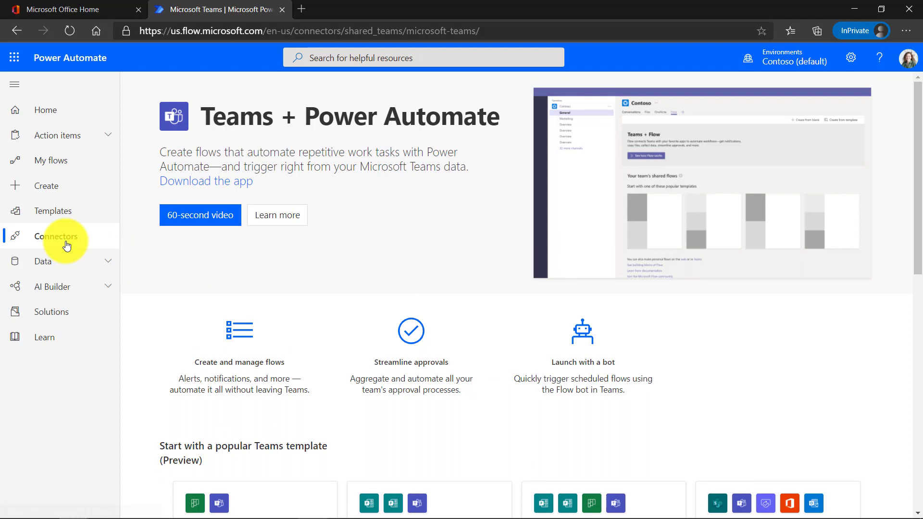
# - Search connectors for YouTube and open the 'When a YouTube video is uploaded, send an email' template
pyautogui.click(51, 238)
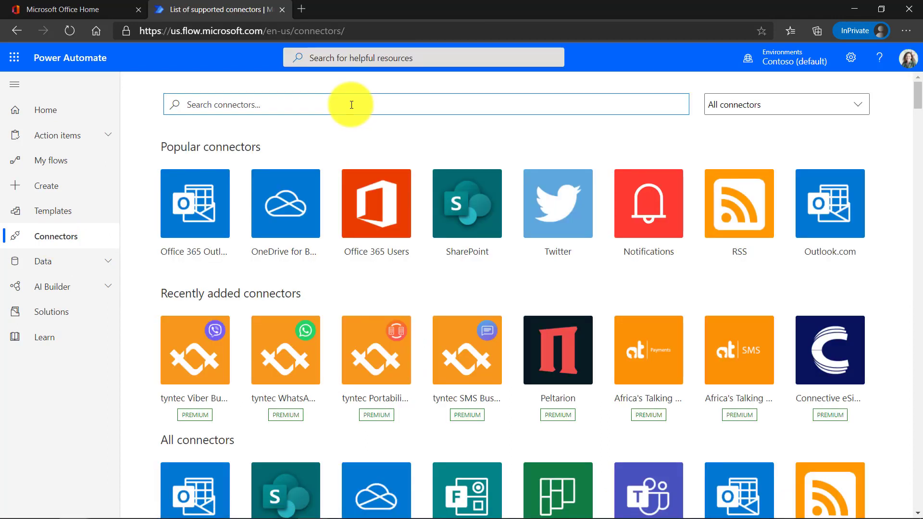
pyautogui.write('YouTube')
pyautogui.press('Return')
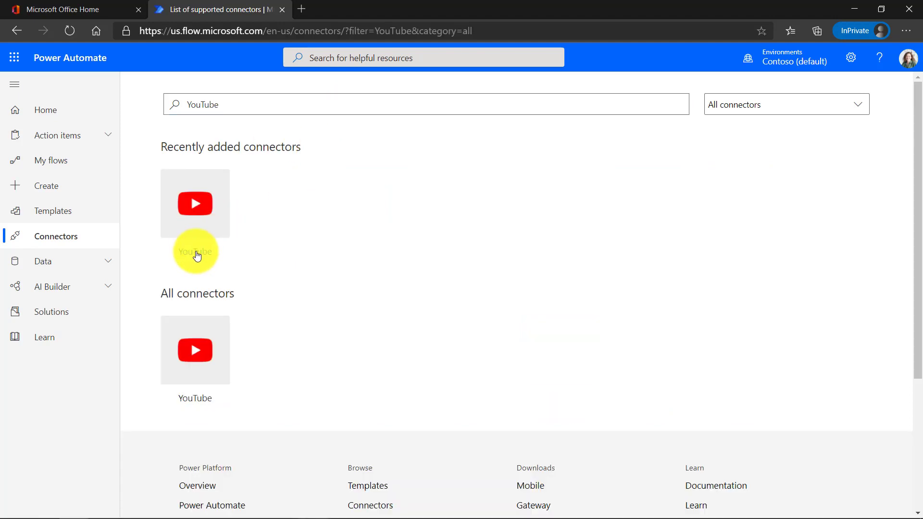
pyautogui.click(196, 255)
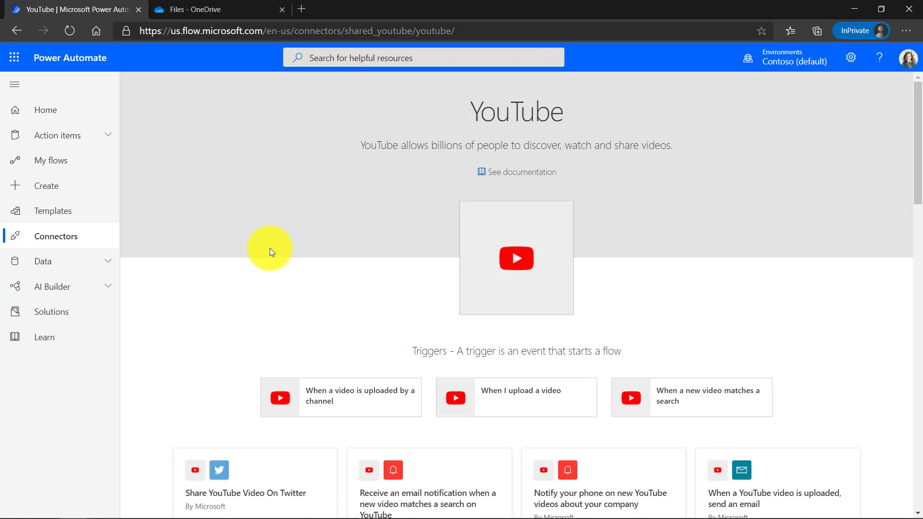
pyautogui.scroll(-3, 269, 248)
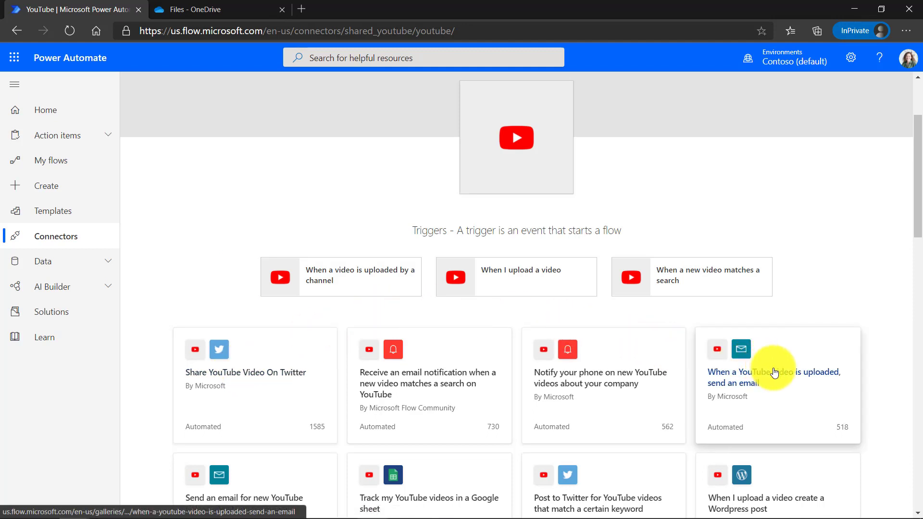
pyautogui.scroll(-1, 773, 373)
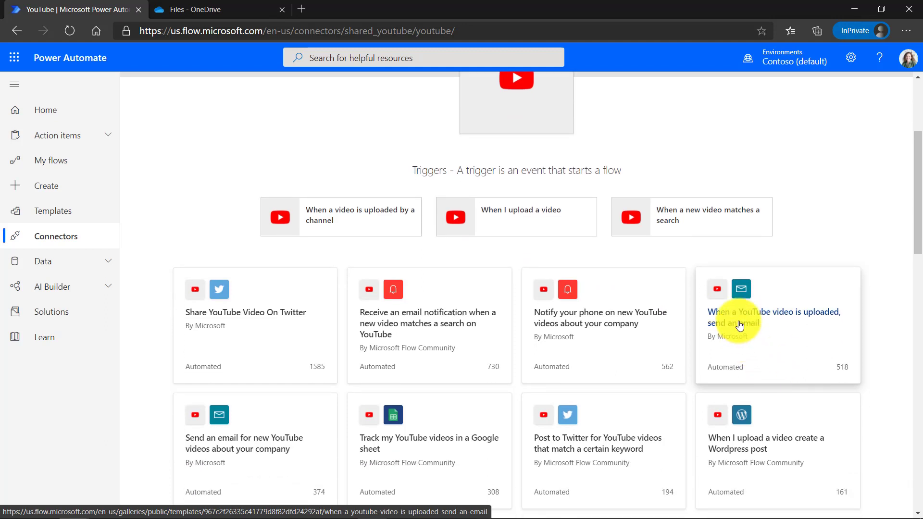
pyautogui.click(739, 326)
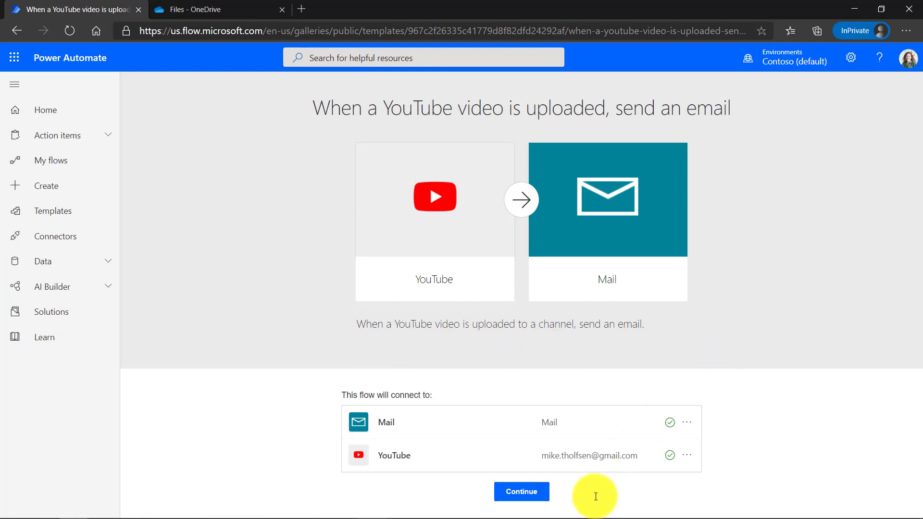
# - Start the flow from the template, set Channel Id to Flipgrid, and add the suggested contact in To
pyautogui.click(522, 491)
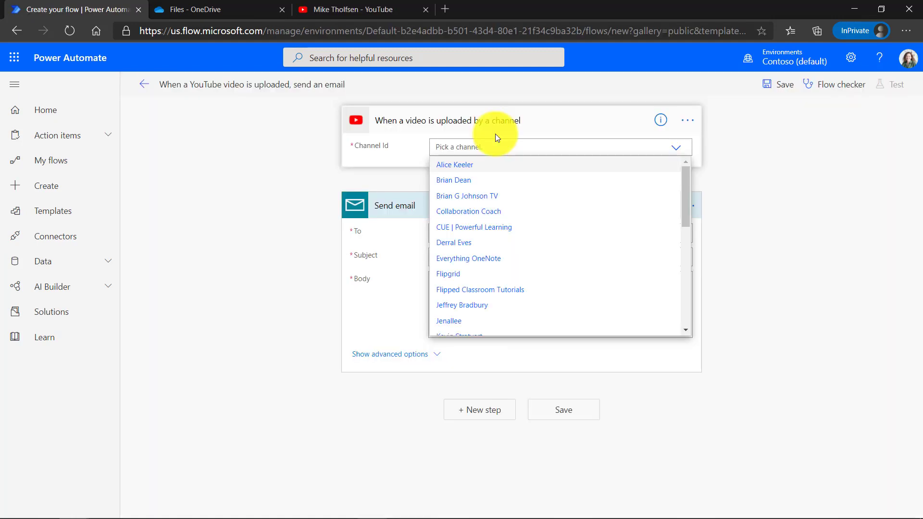
pyautogui.click(457, 273)
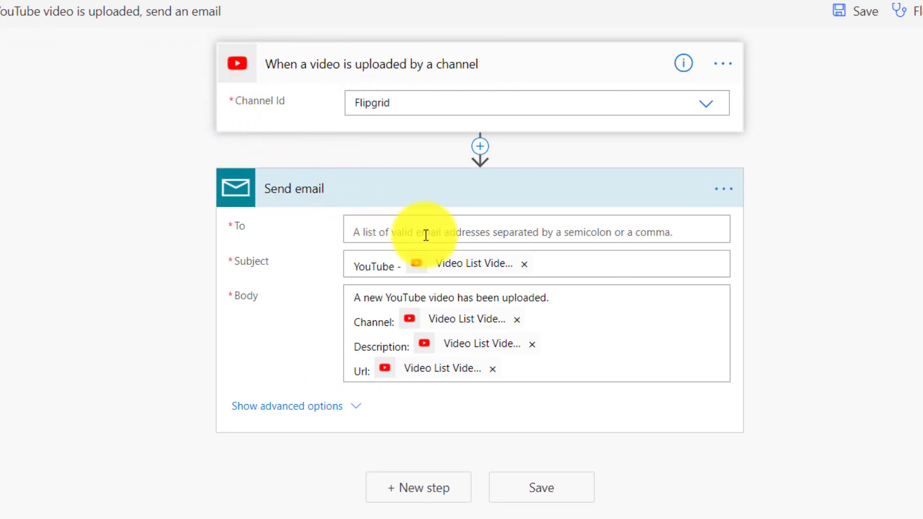
pyautogui.write('cara')
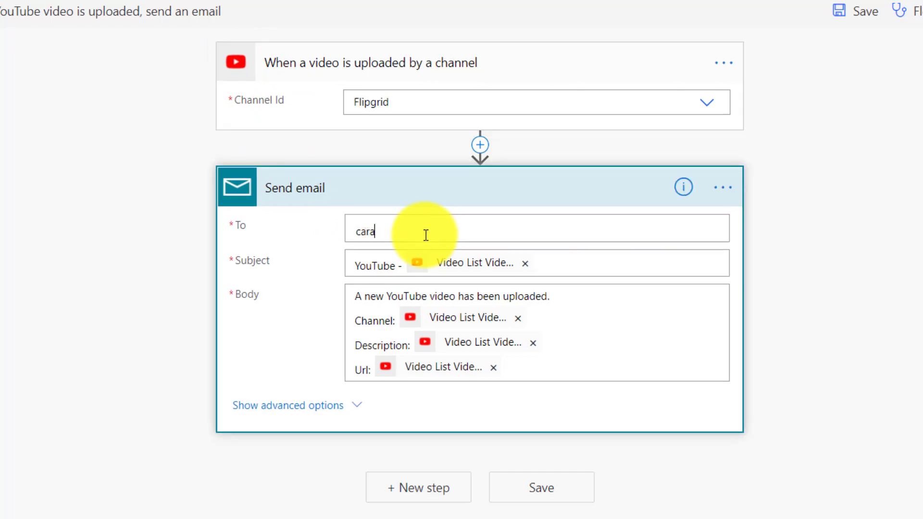
pyautogui.click(423, 259)
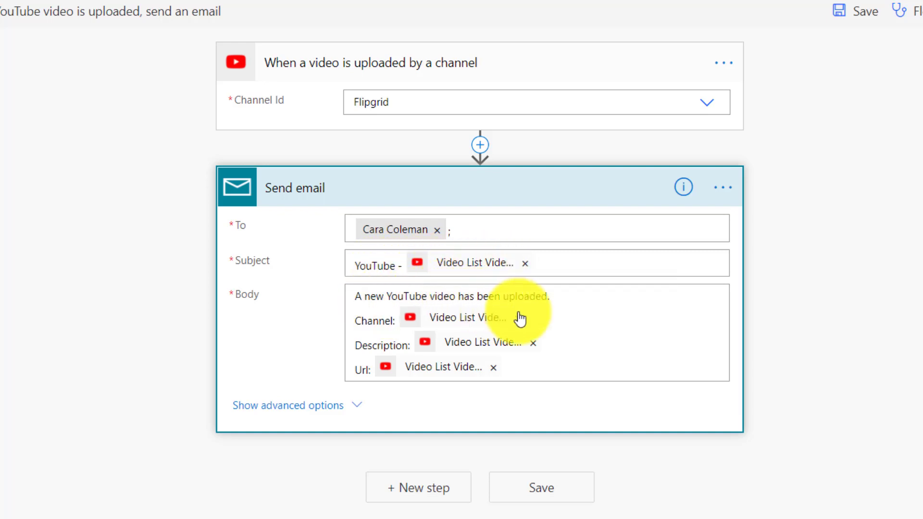
# - Reword the body to 'Hey there - a new Flipgrid YouTube video has been uploaded.' and save
pyautogui.click(572, 298)
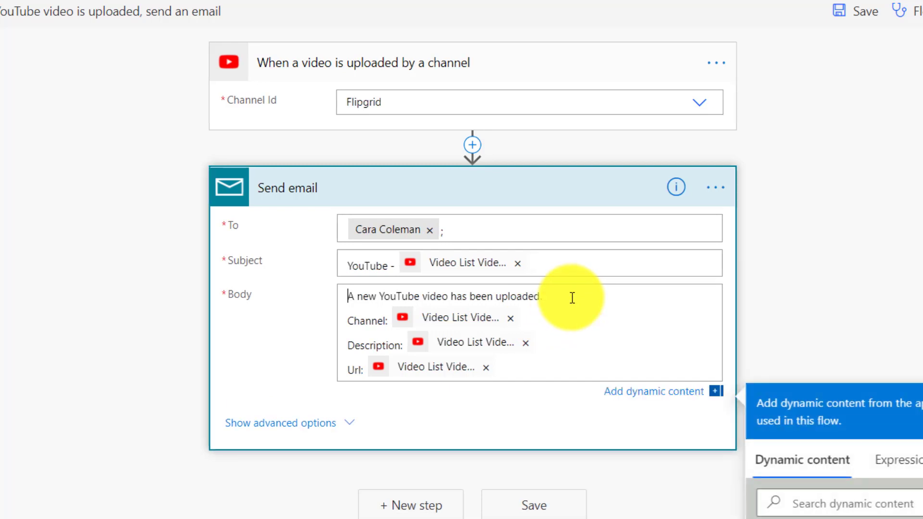
pyautogui.press('Home')
pyautogui.write('Hey ')
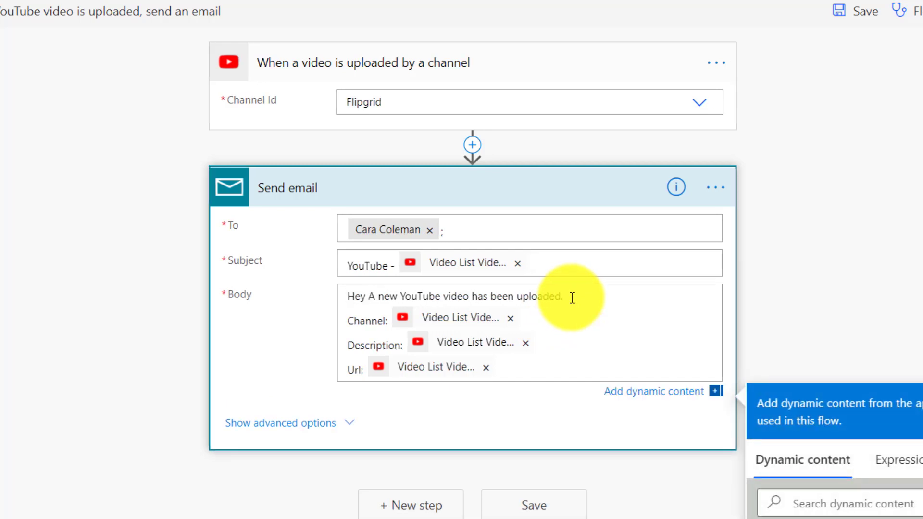
pyautogui.write('there -')
pyautogui.press('Delete')
pyautogui.write('a new ')
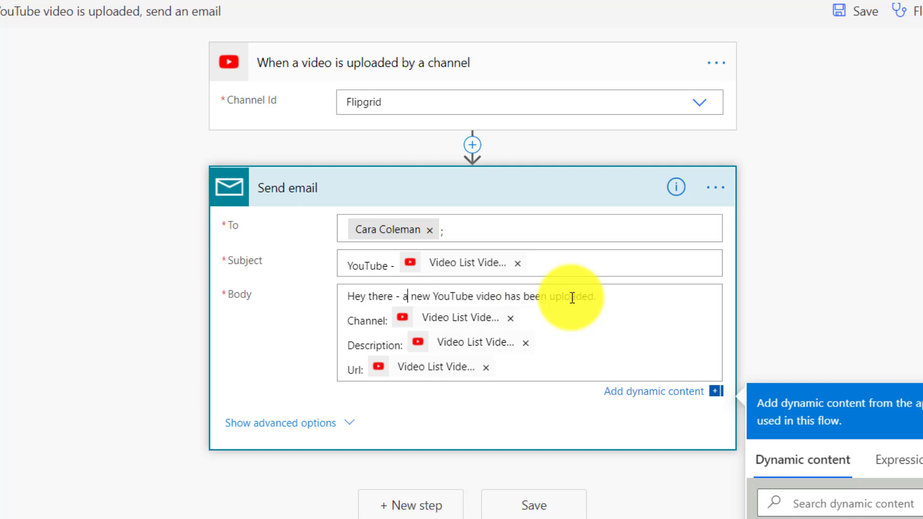
pyautogui.write('Flipgrid')
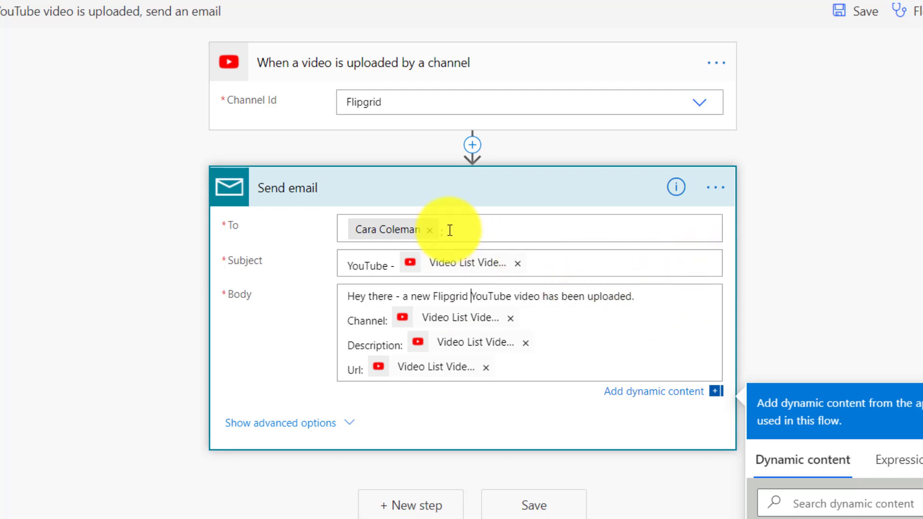
pyautogui.click(533, 505)
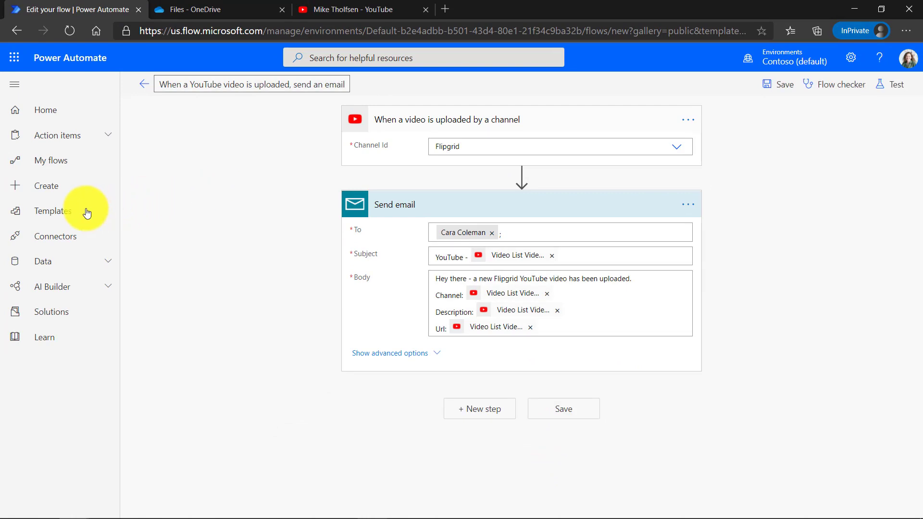
# - Search the template gallery for 'OneNote' templates
pyautogui.click(64, 214)
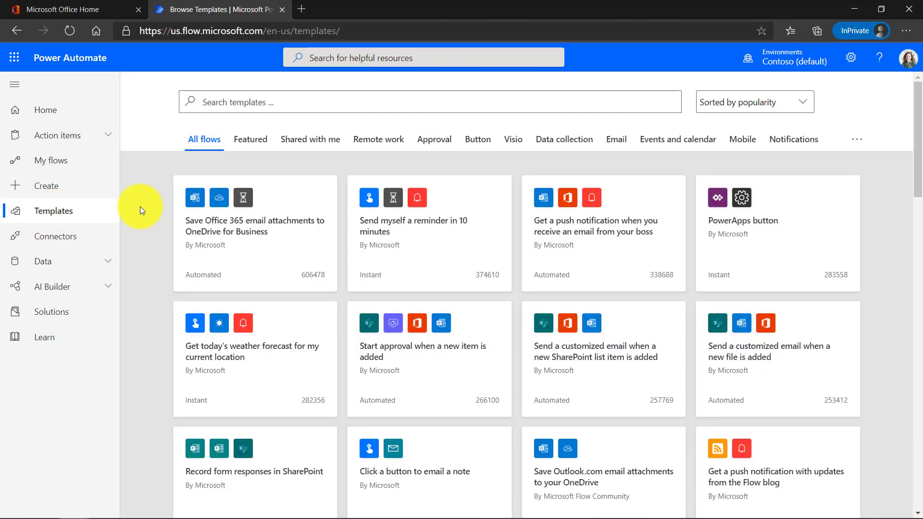
pyautogui.click(264, 101)
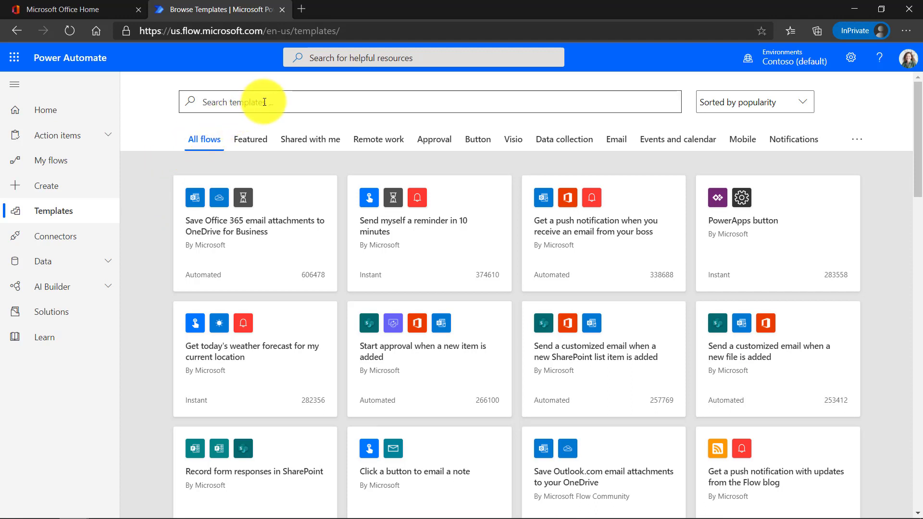
pyautogui.write('OneNot')
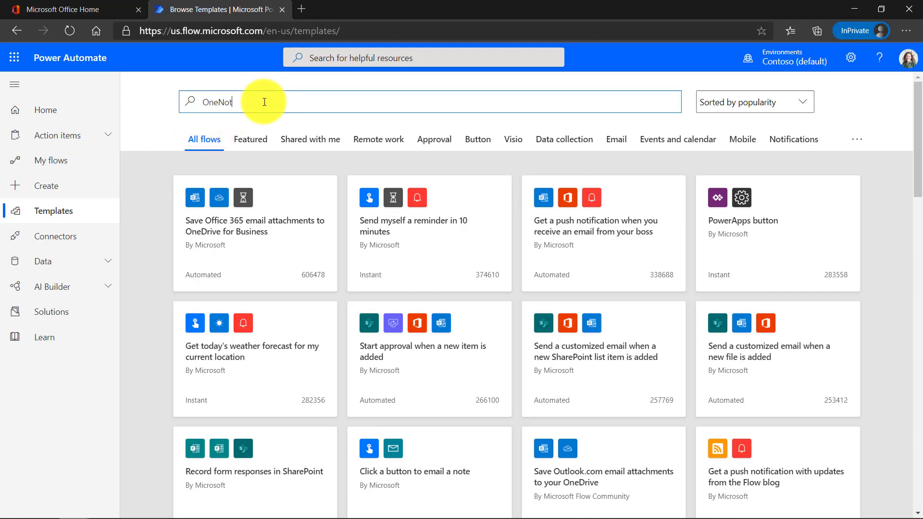
pyautogui.write('e')
pyautogui.click(713, 108)
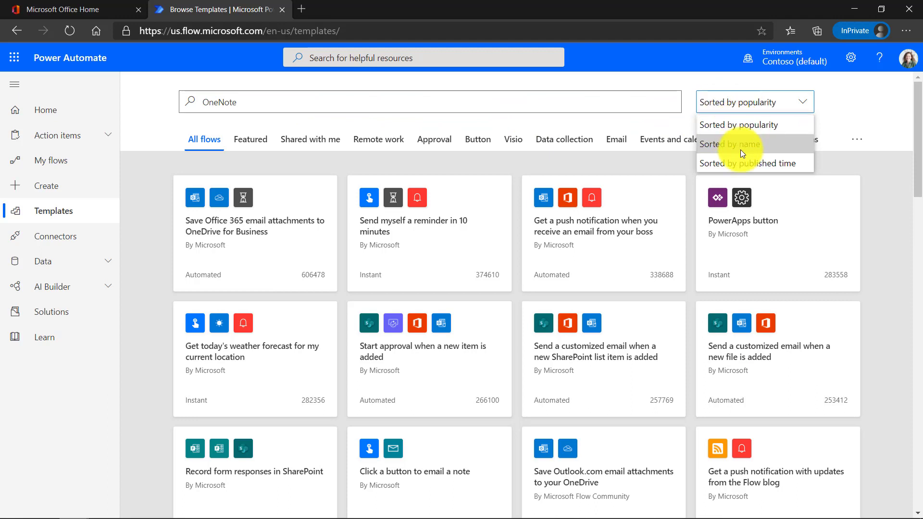
pyautogui.click(751, 102)
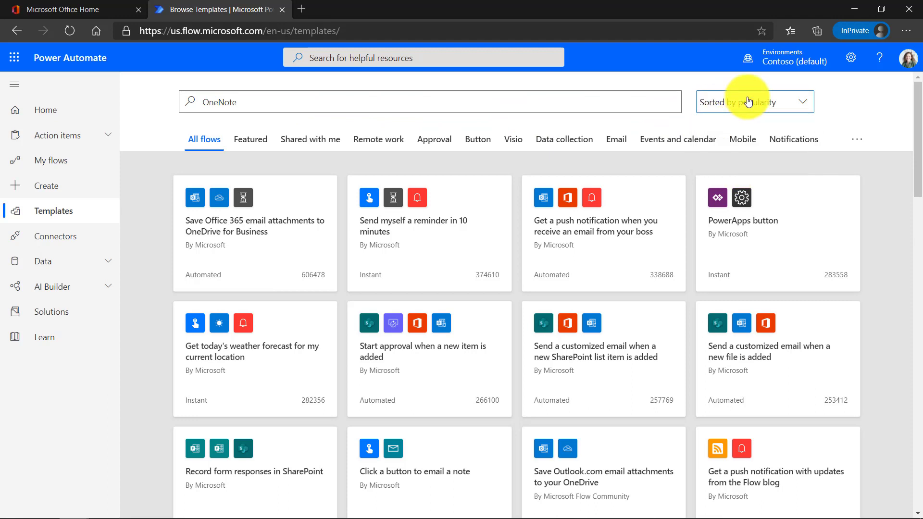
pyautogui.click(619, 101)
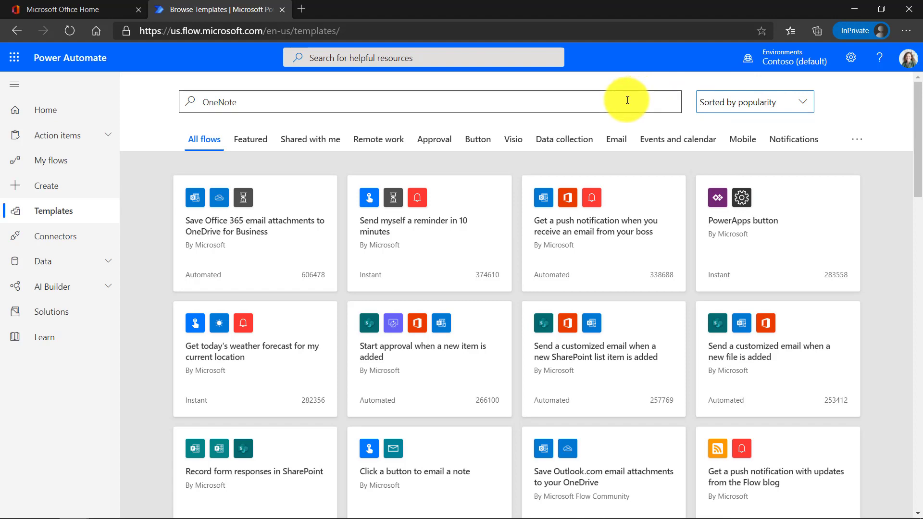
pyautogui.click(190, 102)
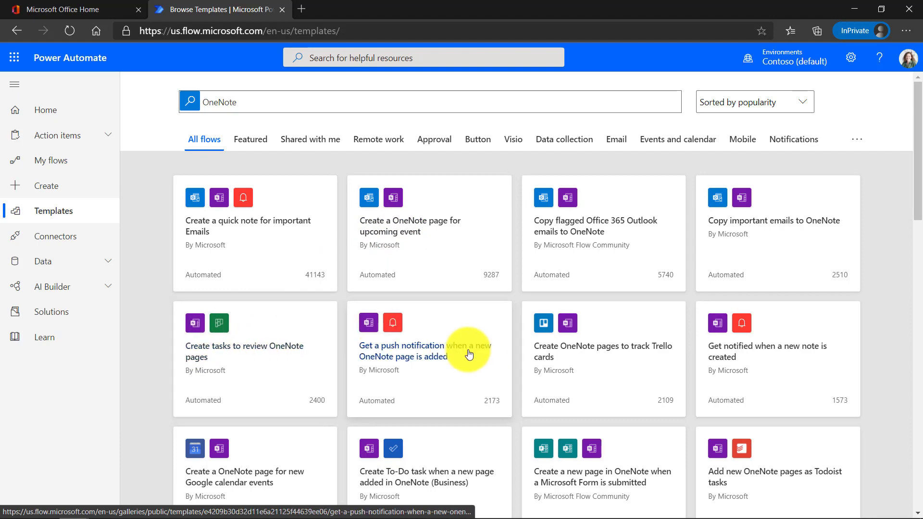
# - Open the 'Create a quick note for important Emails' template from the results
pyautogui.scroll(-3, 469, 352)
pyautogui.scroll(-5, 469, 354)
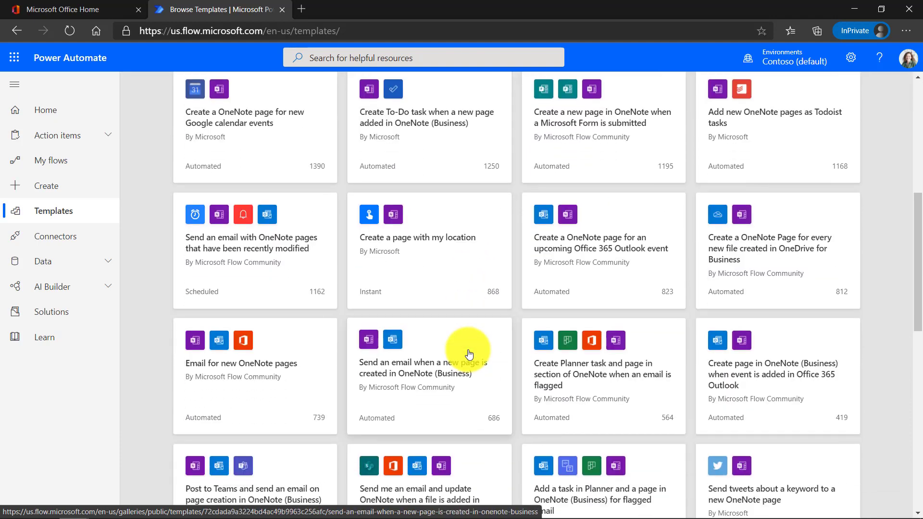
pyautogui.scroll(8, 469, 354)
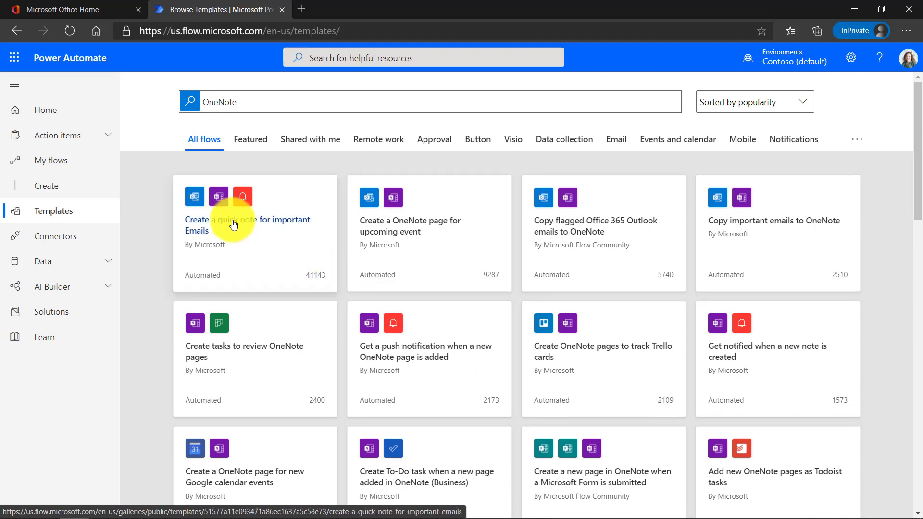
pyautogui.click(300, 218)
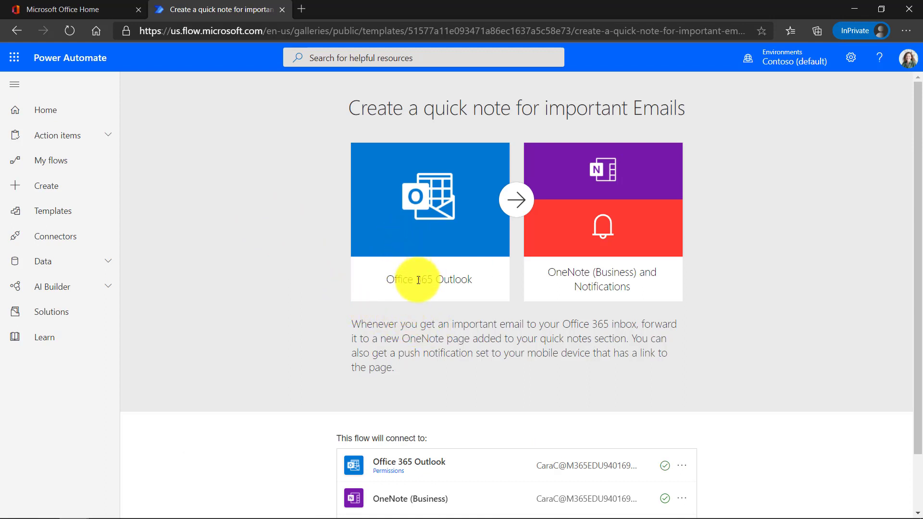
# - Create the 'Create a quick note for important Emails' flow from the template page
pyautogui.scroll(-1, 487, 360)
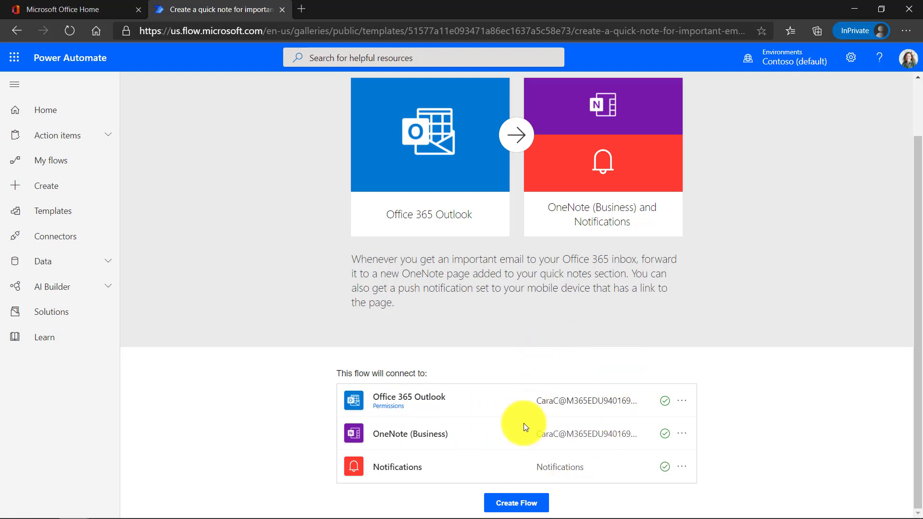
pyautogui.click(517, 504)
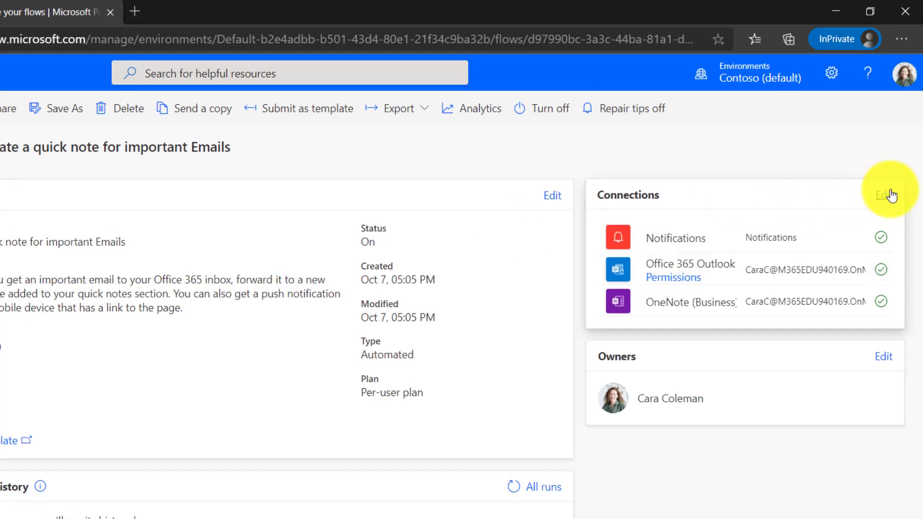
# - Delete the flow's Notifications connection, keeping Office 365 Outlook and OneNote (Business)
pyautogui.click(886, 195)
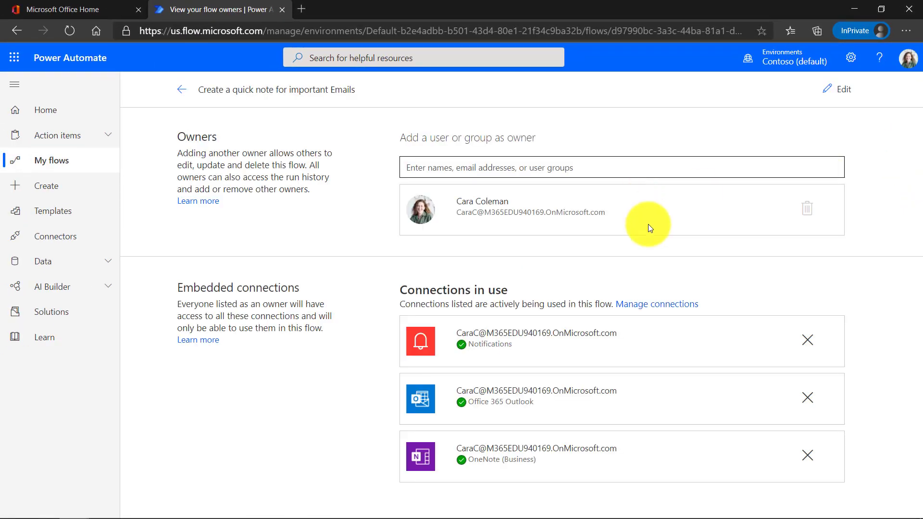
pyautogui.click(807, 341)
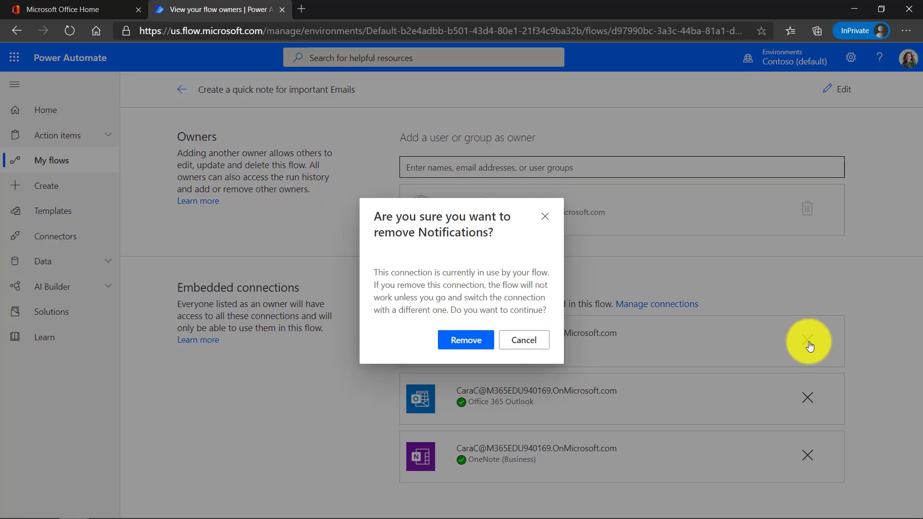
pyautogui.click(467, 345)
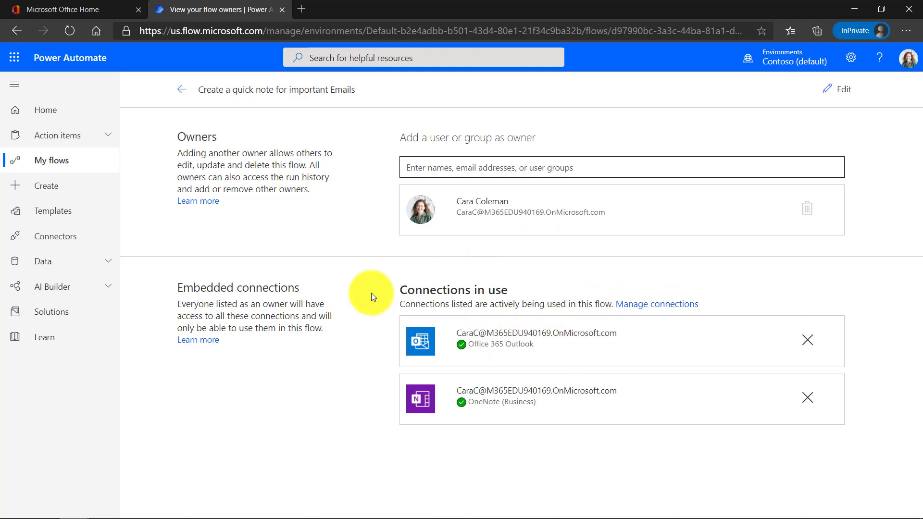
pyautogui.click(183, 89)
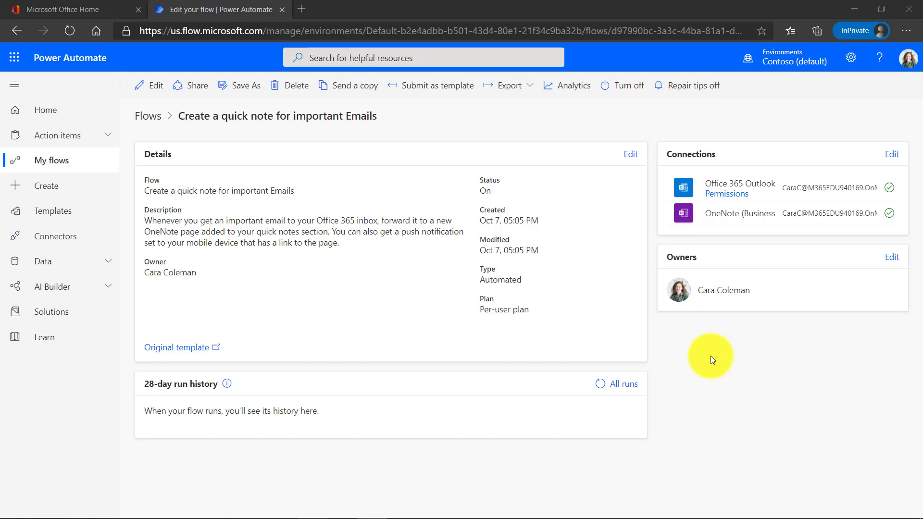
# - Return to the My flows list through the Flows breadcrumb
pyautogui.click(144, 116)
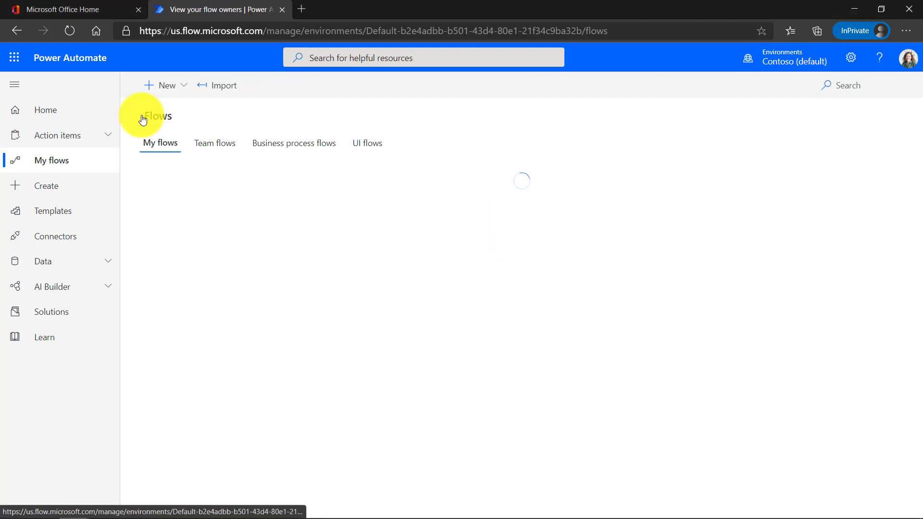